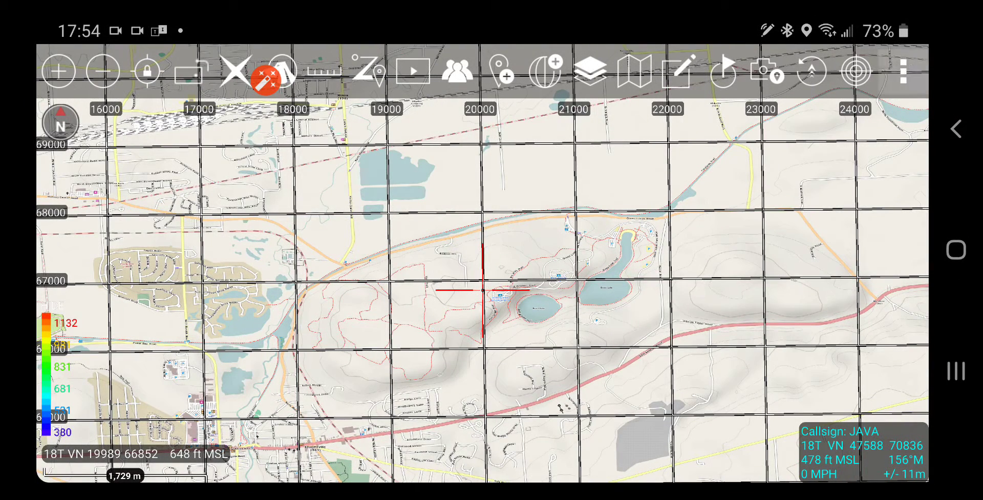
pyautogui.scroll(-3, 779, 285)
pyautogui.scroll(-3, 779, 284)
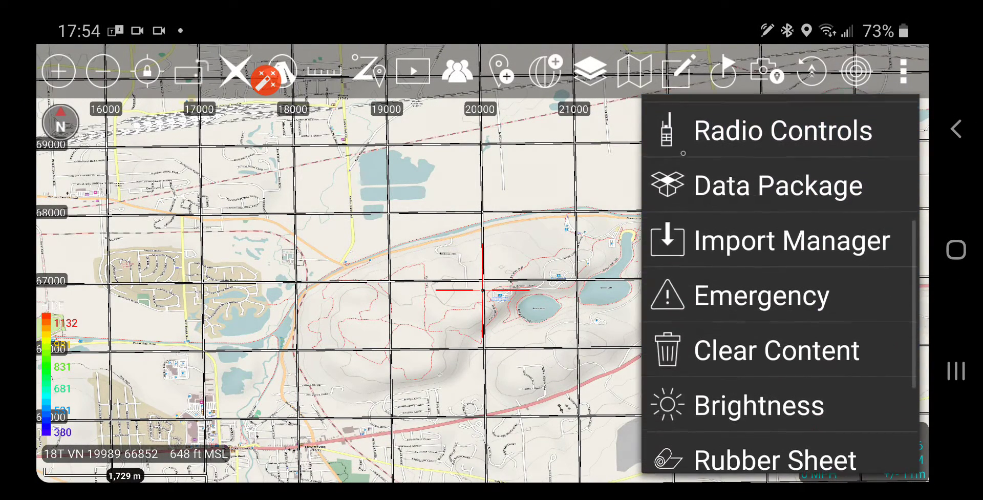
pyautogui.scroll(-3, 780, 285)
pyautogui.scroll(-2, 779, 285)
# - Import 'green lakes 20200323_111635.jpg' as a new rubber sheet over the base map
pyautogui.click(775, 282)
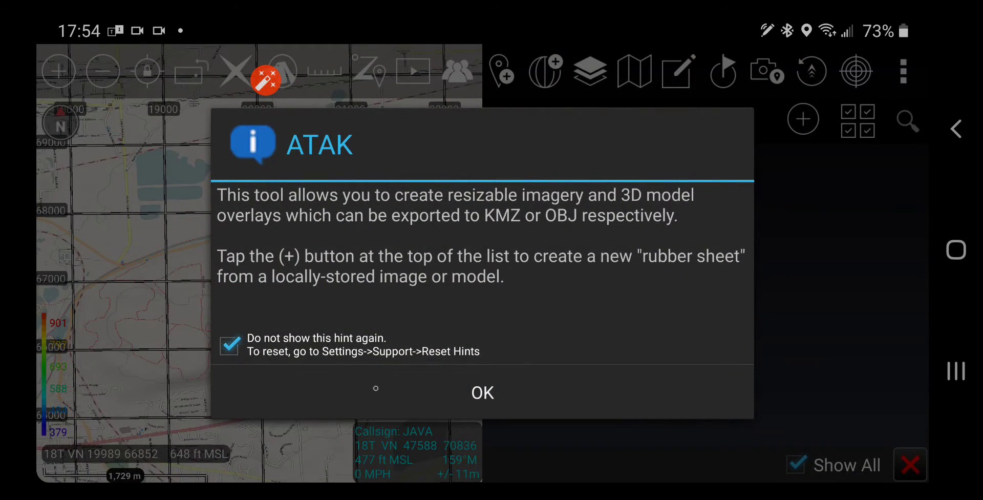
pyautogui.click(482, 392)
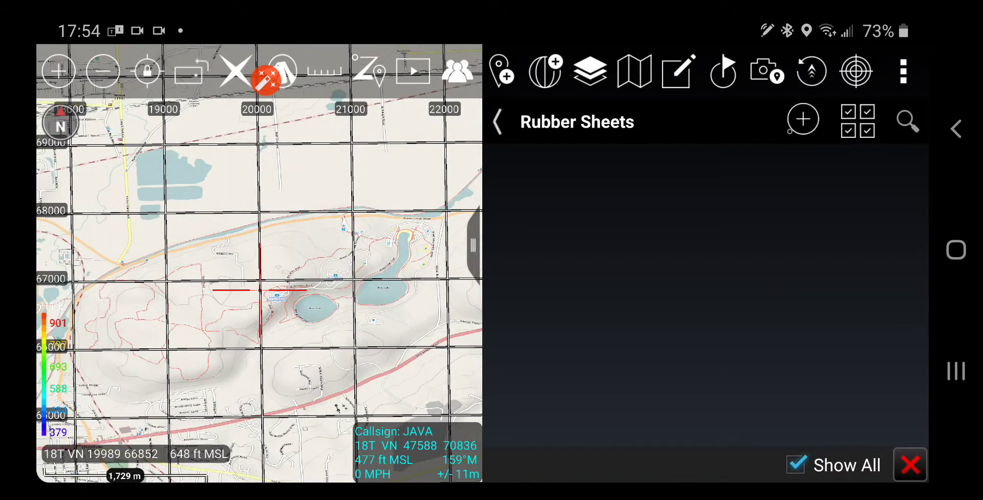
pyautogui.click(803, 121)
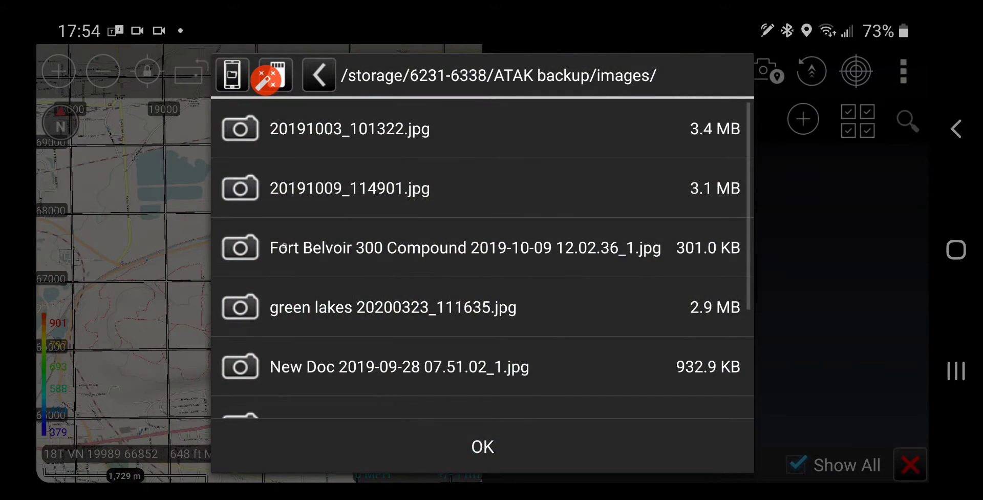
pyautogui.scroll(-1, 482, 254)
pyautogui.scroll(1, 482, 254)
pyautogui.click(393, 307)
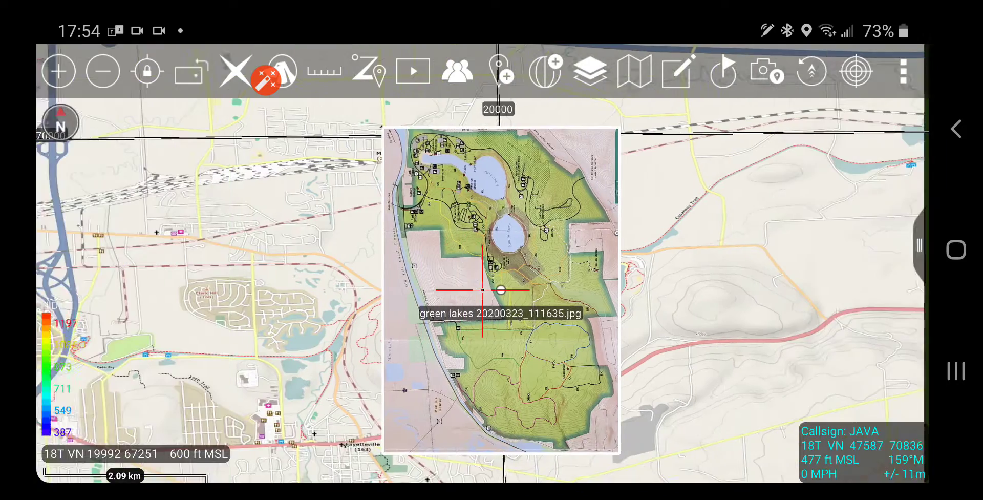
pyautogui.click(911, 464)
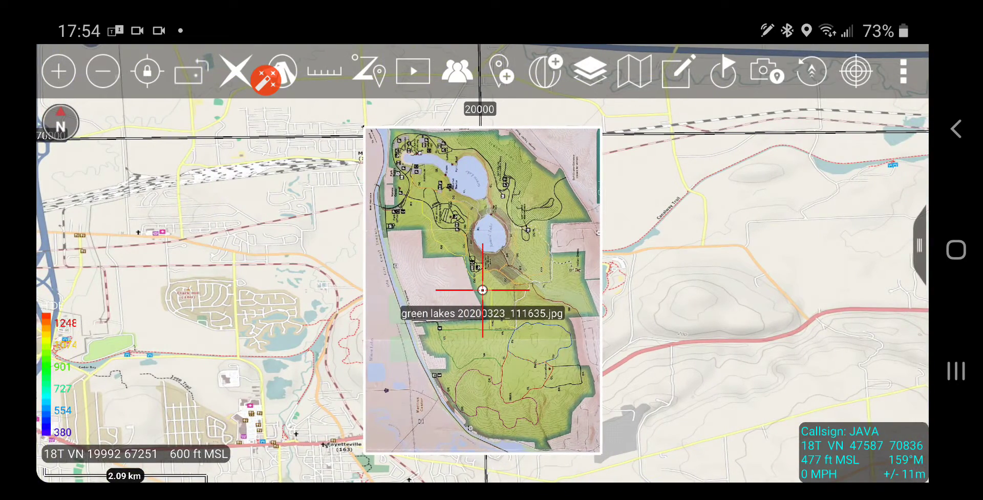
# - Zoom to the imported green lakes photo and put its rubber sheet into edit mode
pyautogui.click(103, 72)
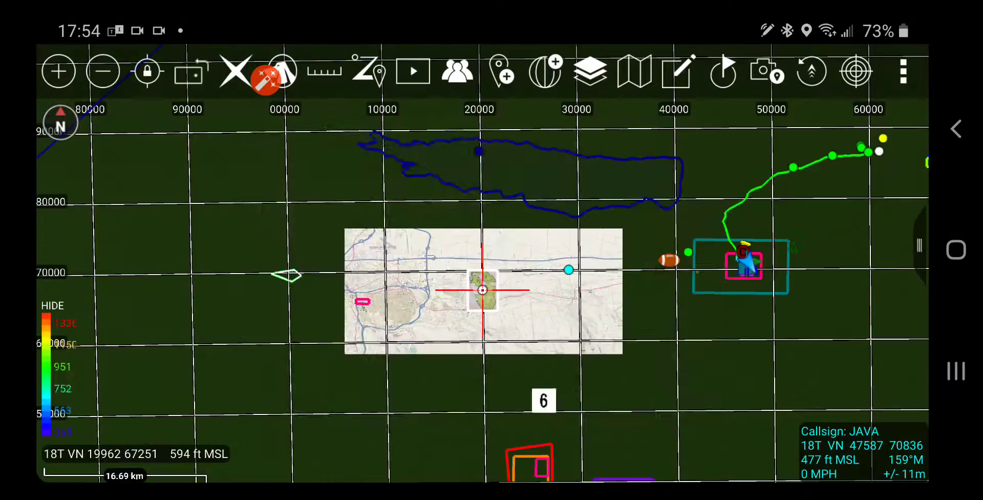
pyautogui.click(103, 72)
pyautogui.click(58, 71)
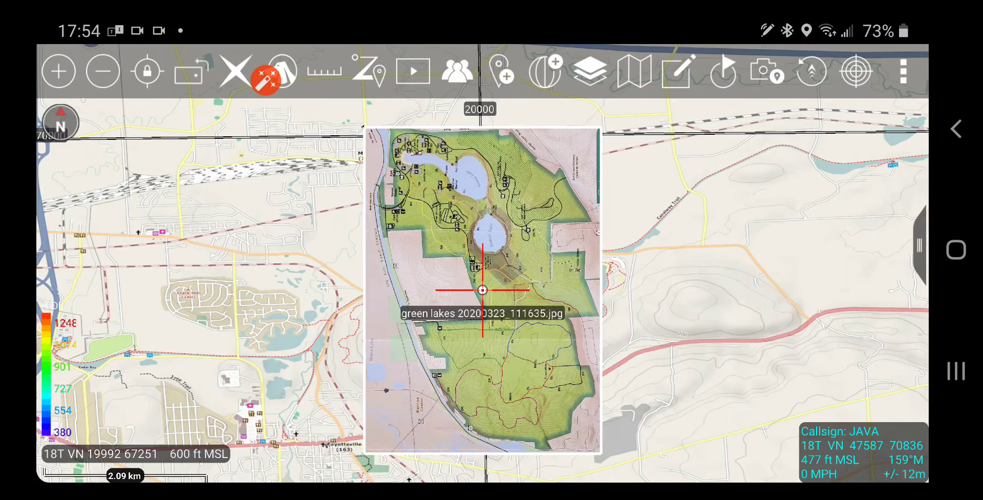
pyautogui.click(103, 71)
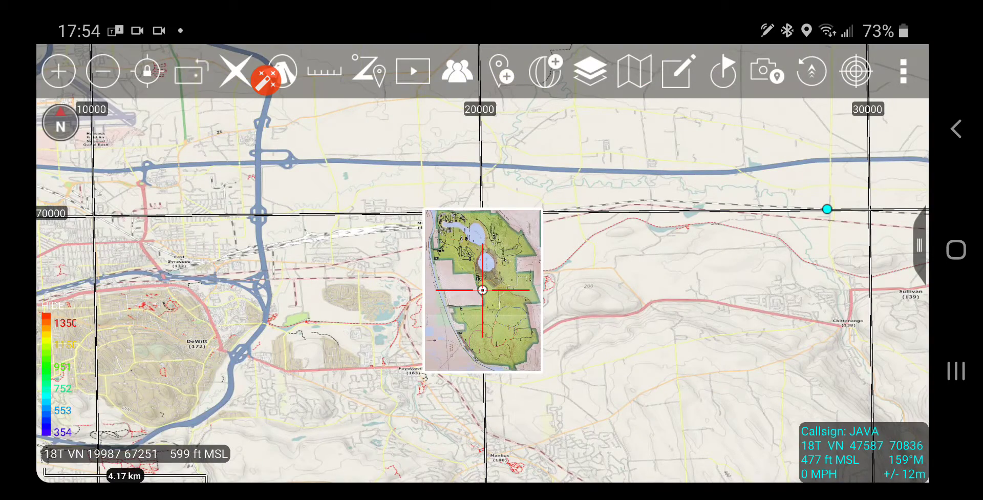
pyautogui.click(482, 291)
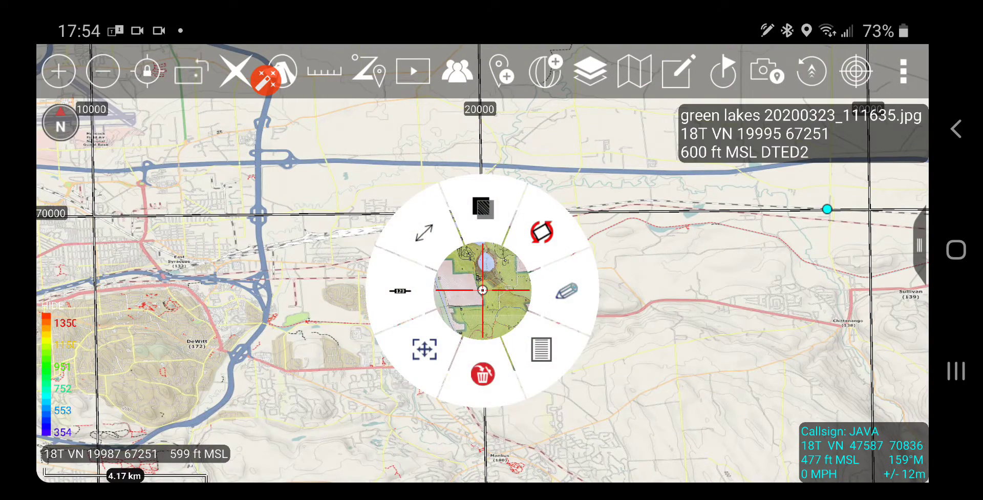
pyautogui.click(566, 291)
# - Rotate the park map a quarter turn, widen it slightly, and collapse its details panel
pyautogui.click(478, 360)
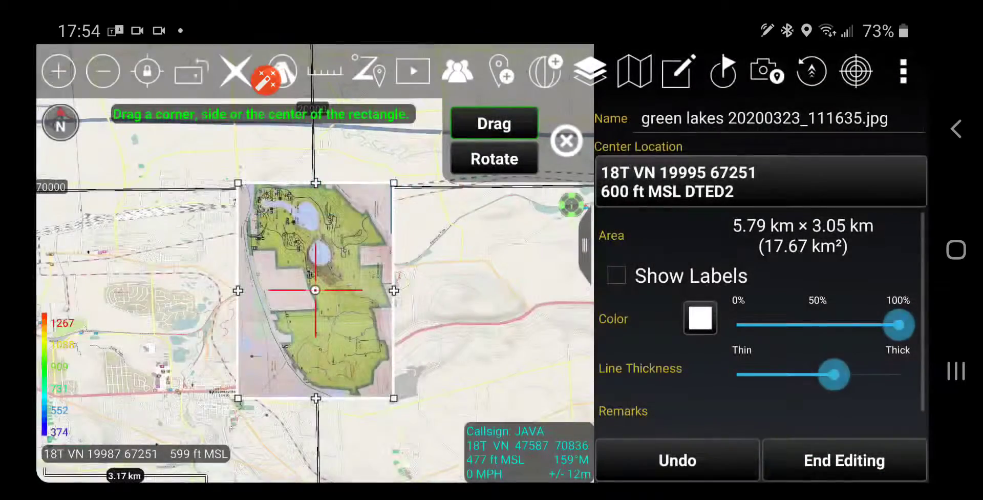
pyautogui.moveTo(315, 291); pyautogui.dragTo(404, 395)
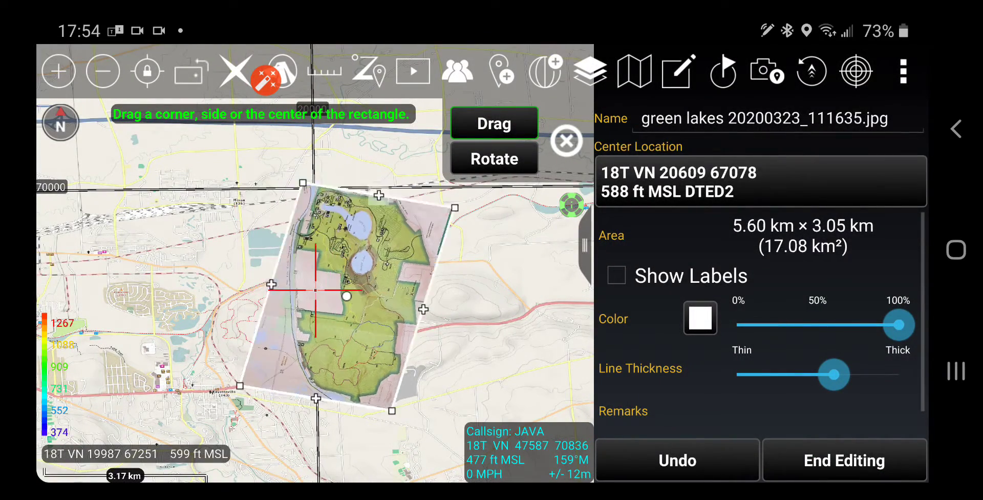
pyautogui.moveTo(496, 395); pyautogui.dragTo(533, 397)
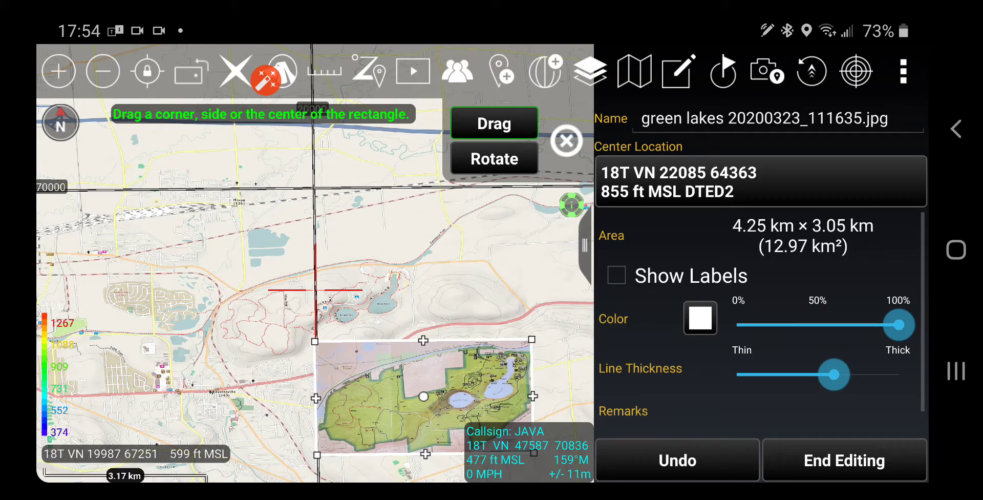
pyautogui.moveTo(230, 254); pyautogui.dragTo(207, 230)
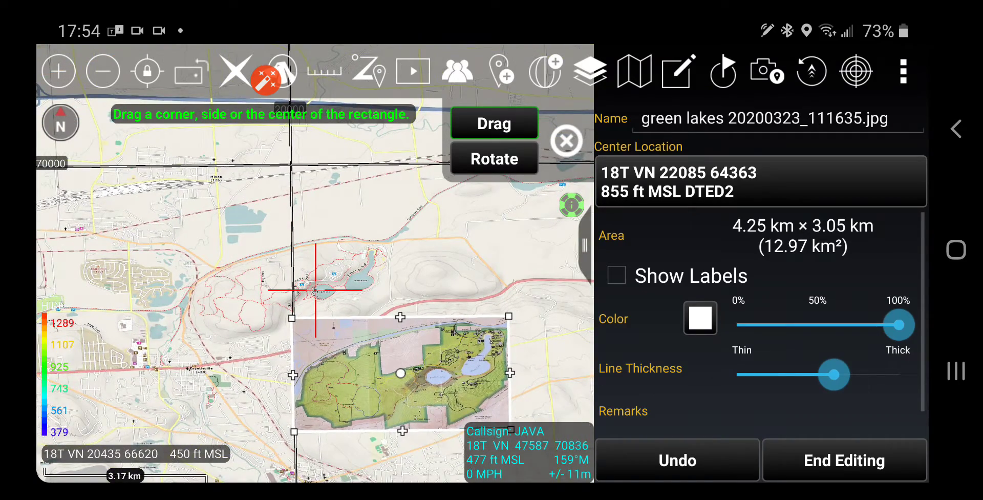
pyautogui.click(584, 244)
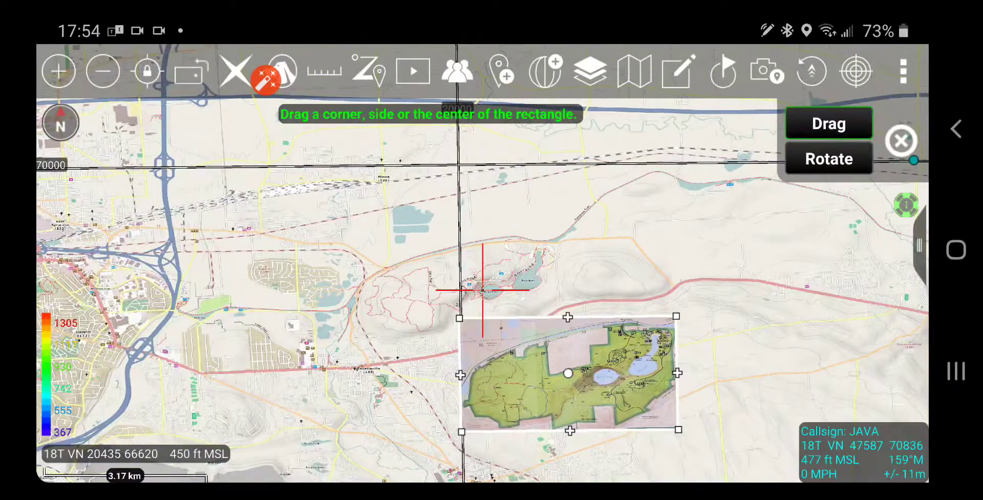
# - Move the overlay's centre point north onto the park and bring up its action menu
pyautogui.moveTo(307, 254); pyautogui.dragTo(277, 231)
pyautogui.click(516, 344)
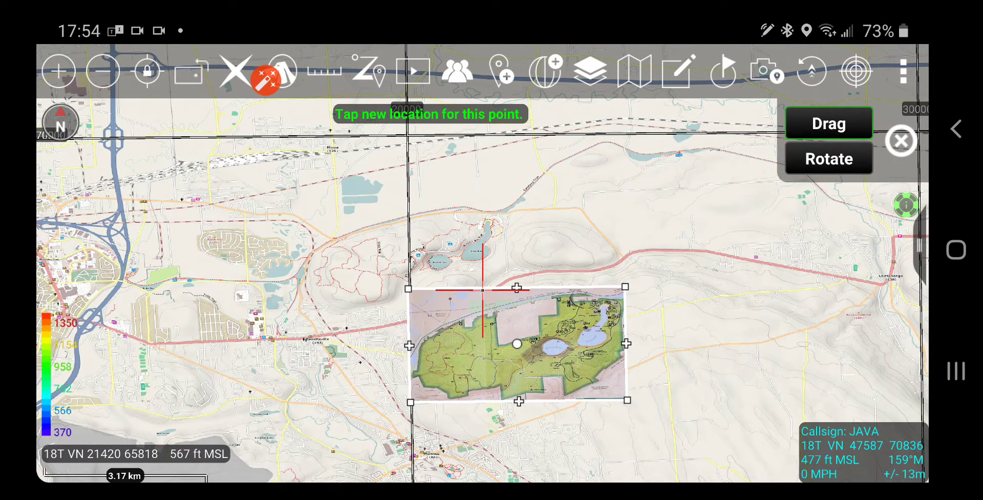
pyautogui.click(395, 254)
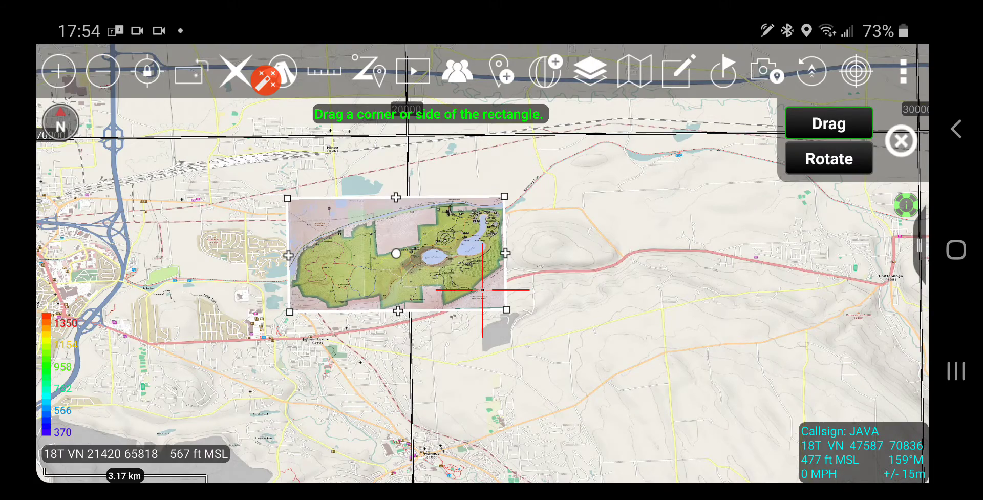
pyautogui.scroll(3, 207, 308)
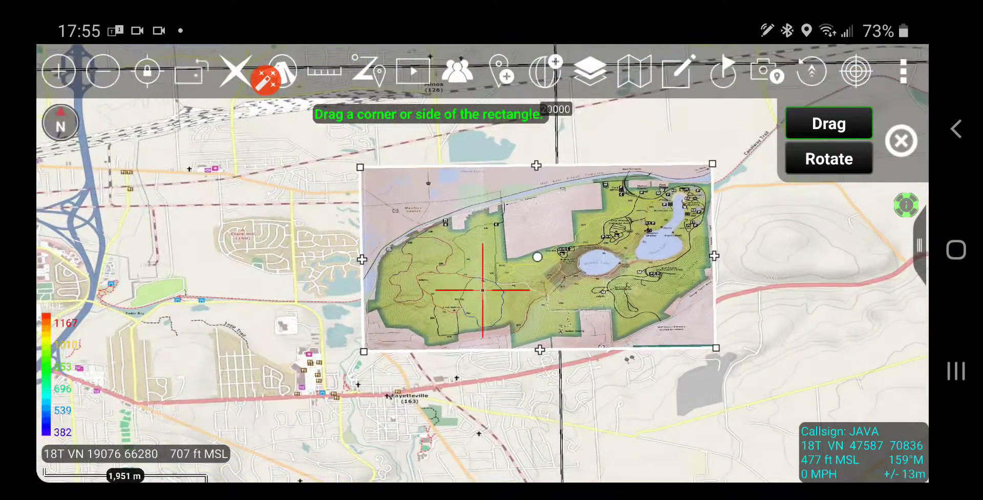
pyautogui.click(446, 323)
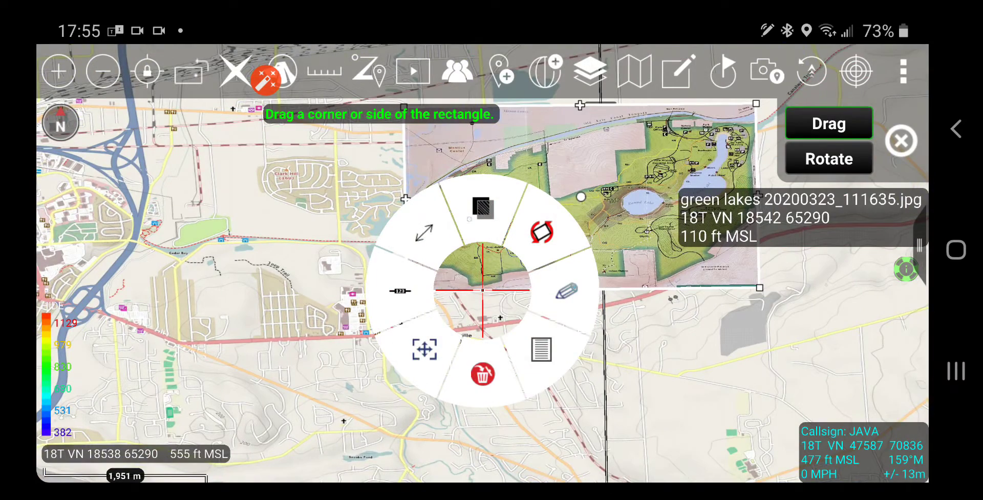
# - Lower the park overlay's transparency slider so the base map shows, then narrow its left edge
pyautogui.click(481, 206)
pyautogui.moveTo(666, 396); pyautogui.dragTo(467, 396)
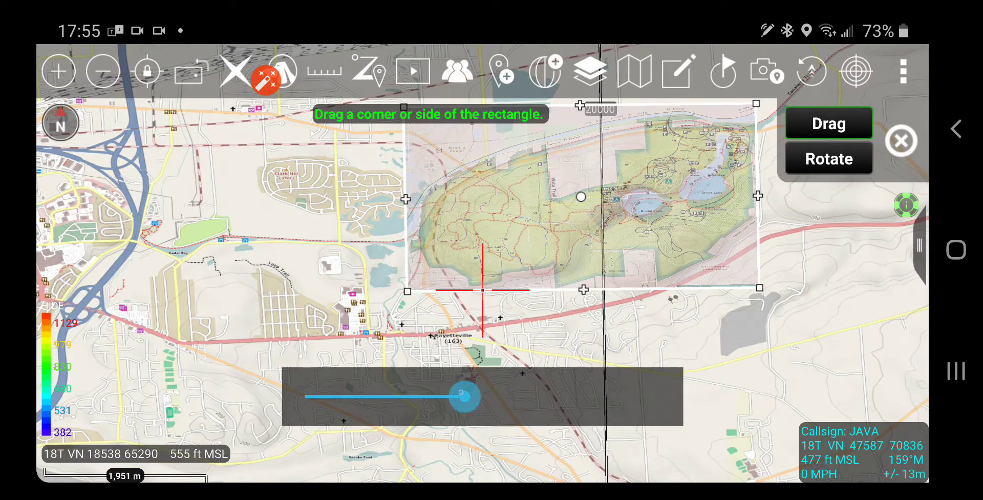
pyautogui.moveTo(537, 346); pyautogui.dragTo(457, 398)
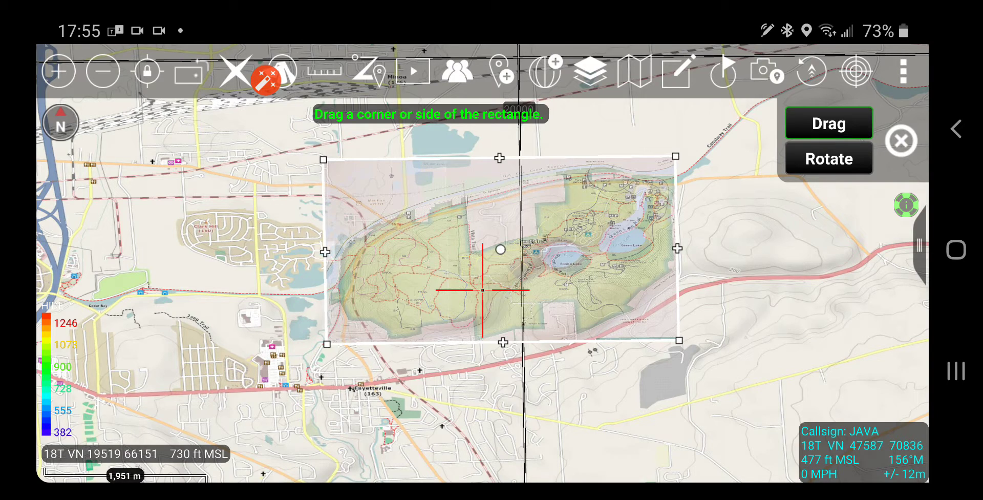
pyautogui.moveTo(324, 251); pyautogui.dragTo(346, 256)
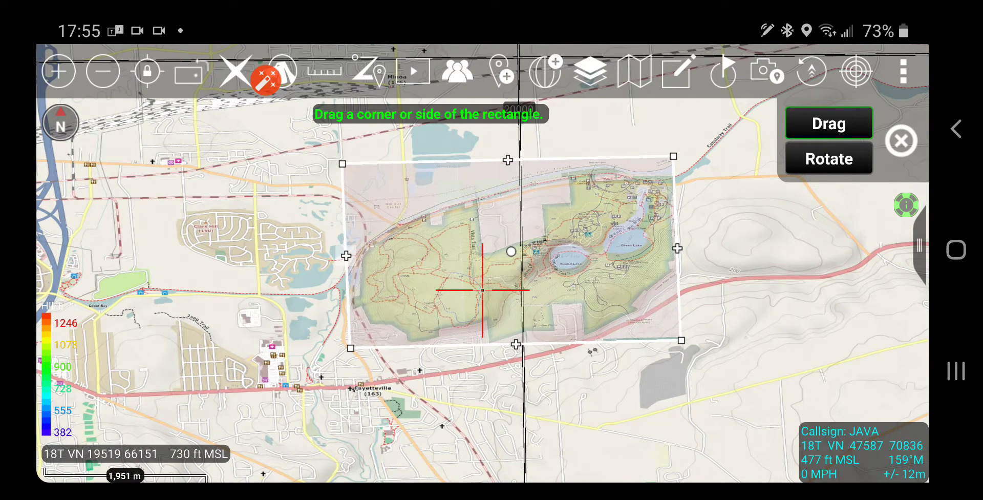
# - Reshape the overlay's bottom-left corner and bottom edge, then bring it to screen centre
pyautogui.moveTo(350, 347); pyautogui.dragTo(352, 353)
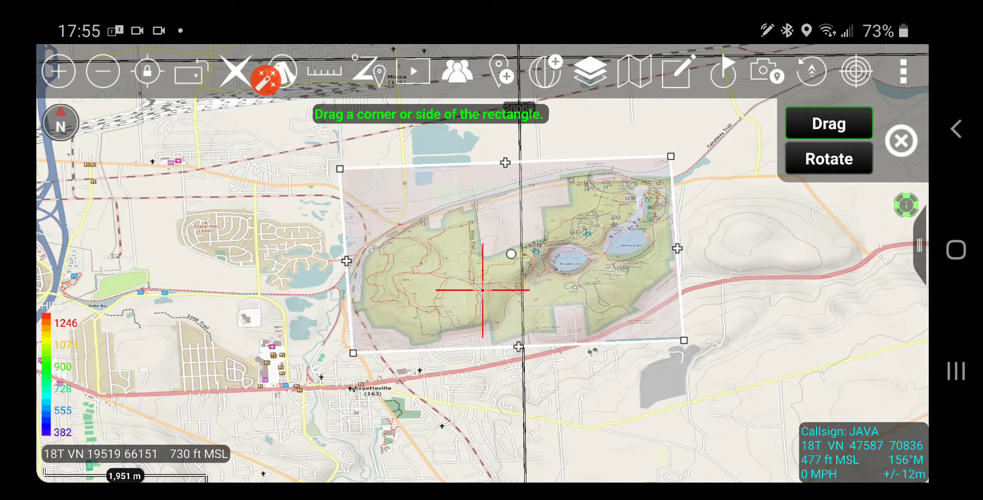
pyautogui.moveTo(519, 346); pyautogui.dragTo(516, 348)
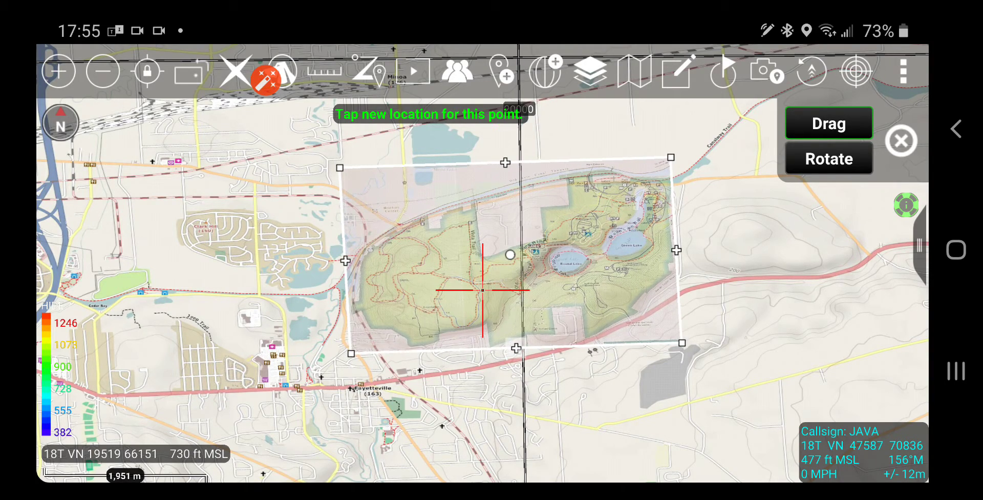
pyautogui.scroll(3, 492, 277)
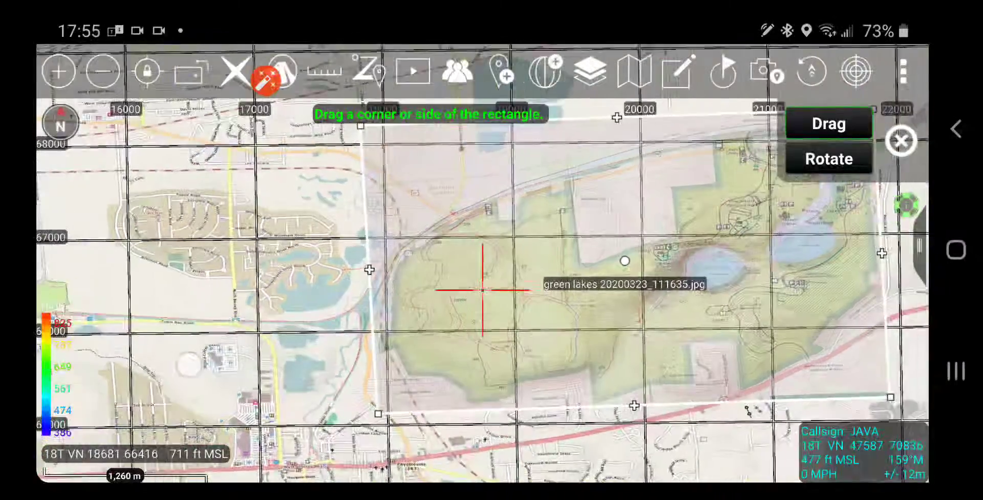
pyautogui.moveTo(614, 292)
pyautogui.mouseDown()
pyautogui.moveTo(430, 277)
pyautogui.moveTo(478, 290)
pyautogui.mouseUp()
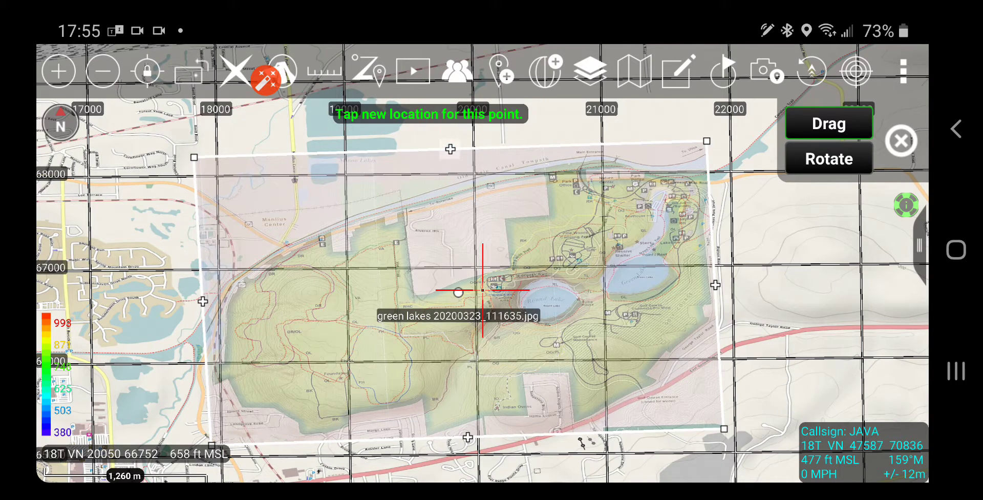
# - Fine-tune the overlay's top, bottom and right edges so lakes and trails align
pyautogui.moveTo(450, 149); pyautogui.dragTo(450, 138)
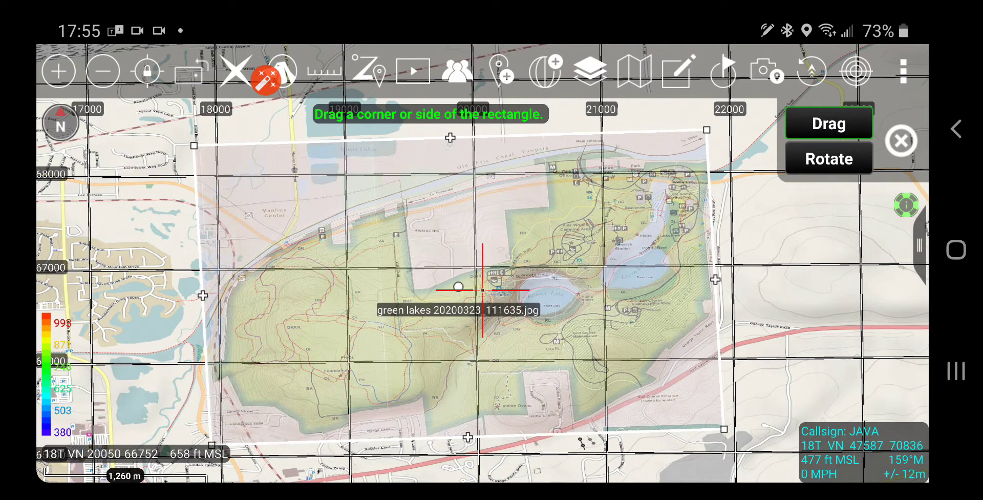
pyautogui.moveTo(450, 138); pyautogui.dragTo(453, 155)
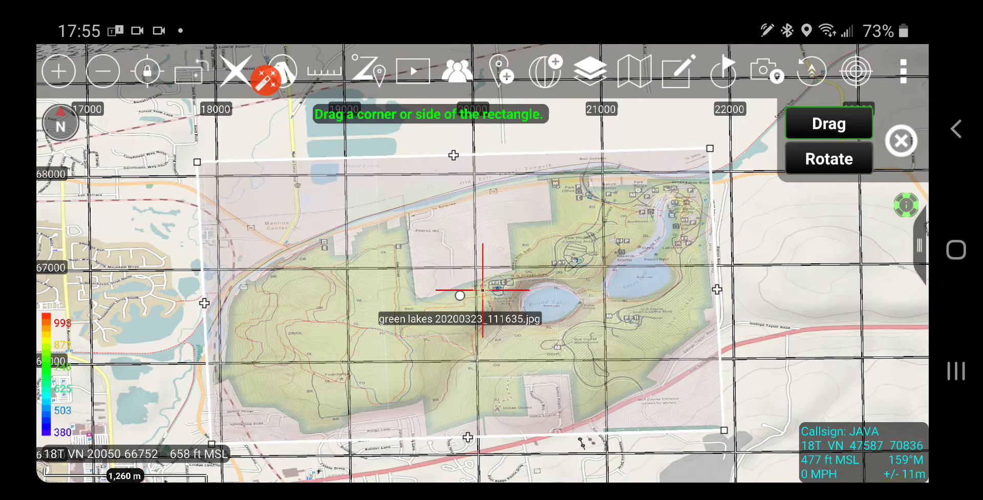
pyautogui.moveTo(460, 295); pyautogui.dragTo(460, 287)
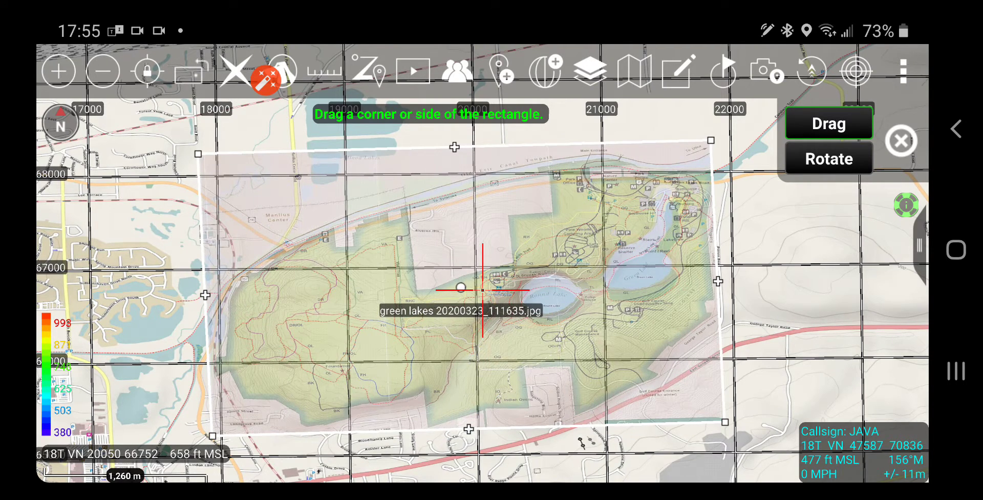
pyautogui.moveTo(468, 428); pyautogui.dragTo(471, 435)
pyautogui.moveTo(719, 283); pyautogui.dragTo(715, 288)
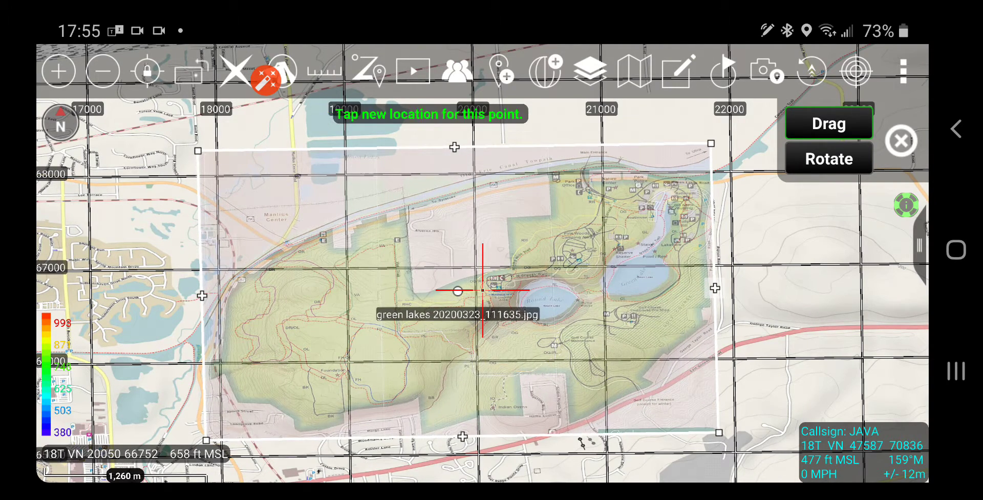
pyautogui.moveTo(714, 288); pyautogui.dragTo(724, 292)
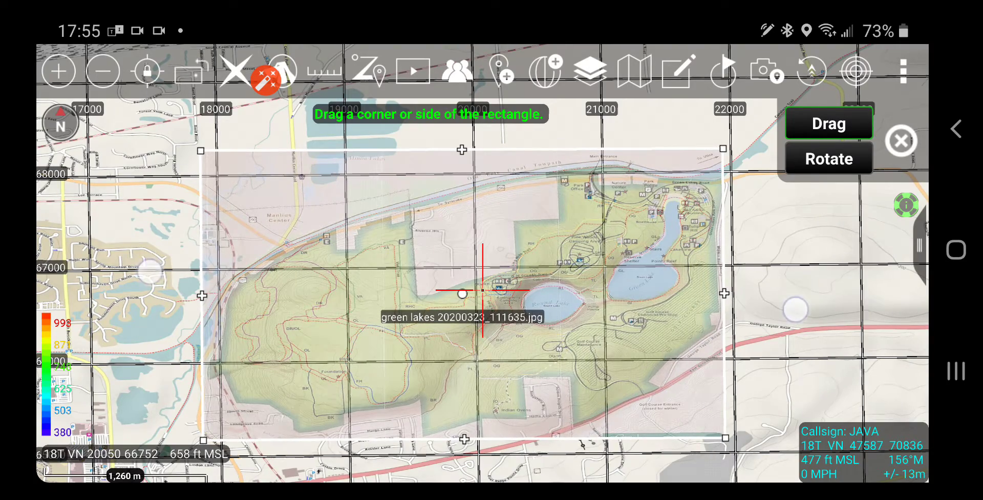
# - Zoom in on the park overlay and pull its left edge slightly outward
pyautogui.moveTo(791, 308); pyautogui.dragTo(895, 292)
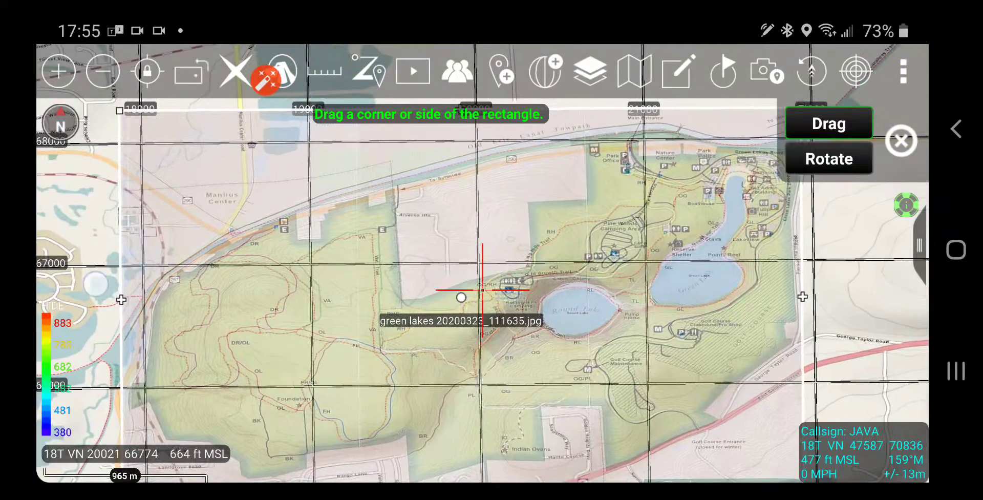
pyautogui.moveTo(800, 297); pyautogui.dragTo(812, 296)
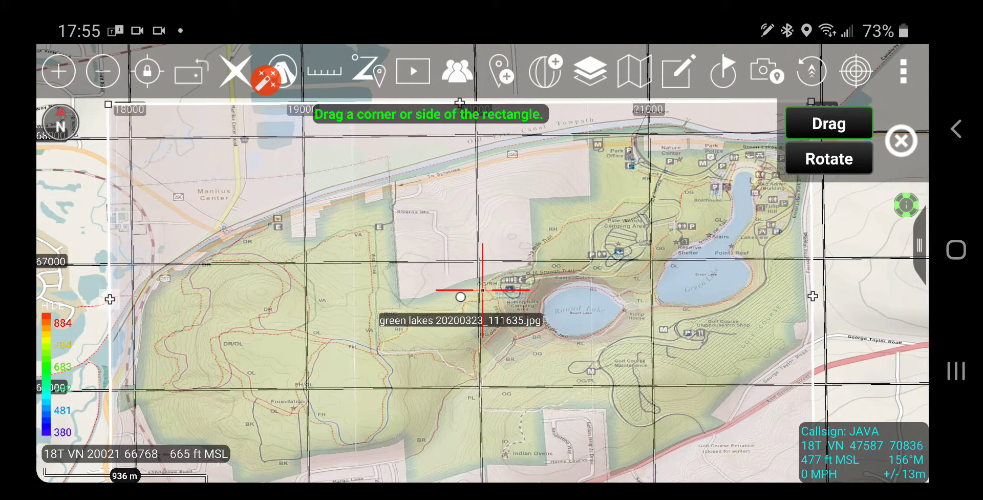
pyautogui.moveTo(109, 299); pyautogui.dragTo(101, 305)
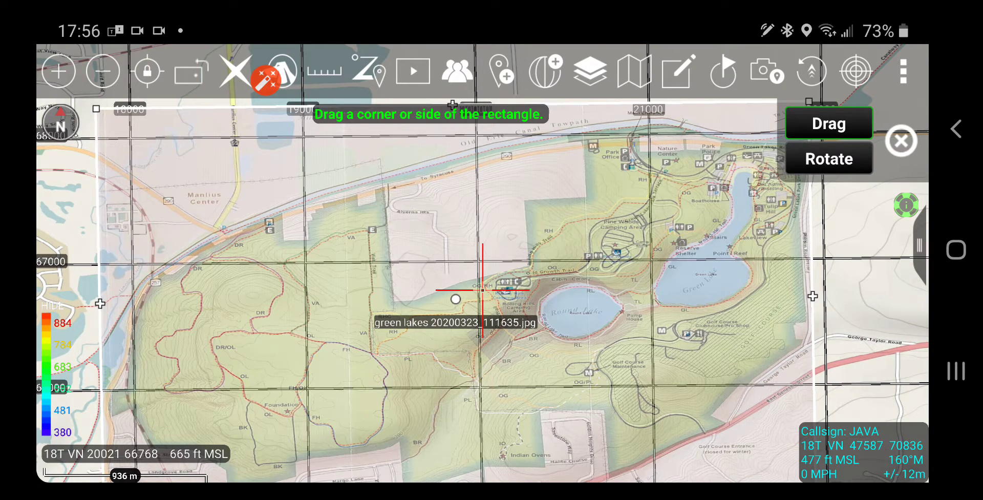
# - Finish editing the overlay, then sweep its transparency and leave it mostly opaque
pyautogui.click(902, 139)
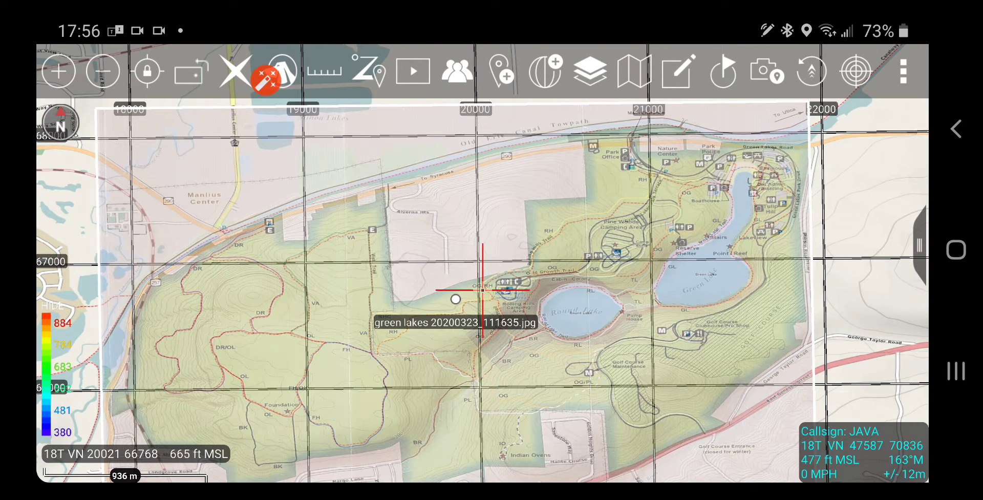
pyautogui.click(484, 294)
pyautogui.click(481, 206)
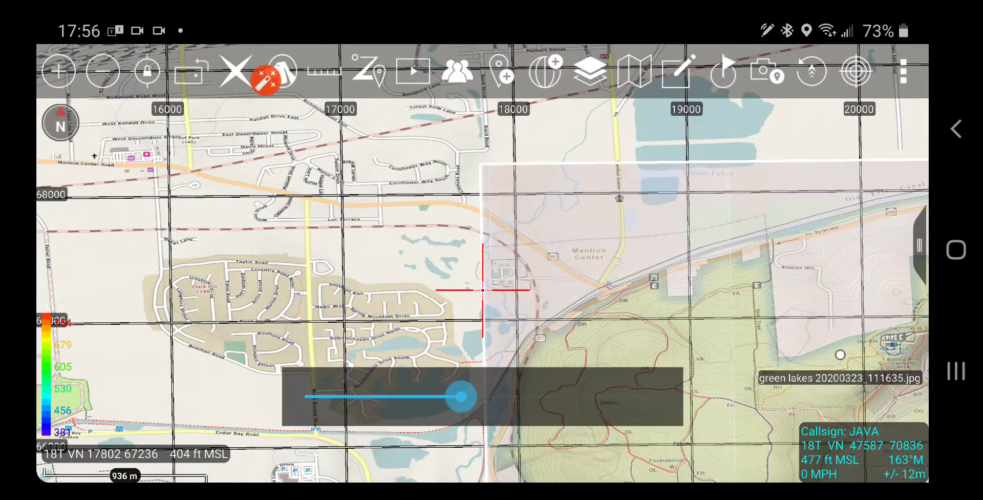
pyautogui.moveTo(461, 396)
pyautogui.mouseDown()
pyautogui.moveTo(540, 395)
pyautogui.moveTo(307, 396)
pyautogui.moveTo(457, 395)
pyautogui.mouseUp()
pyautogui.moveTo(537, 270); pyautogui.dragTo(488, 253)
pyautogui.moveTo(691, 346); pyautogui.dragTo(492, 254)
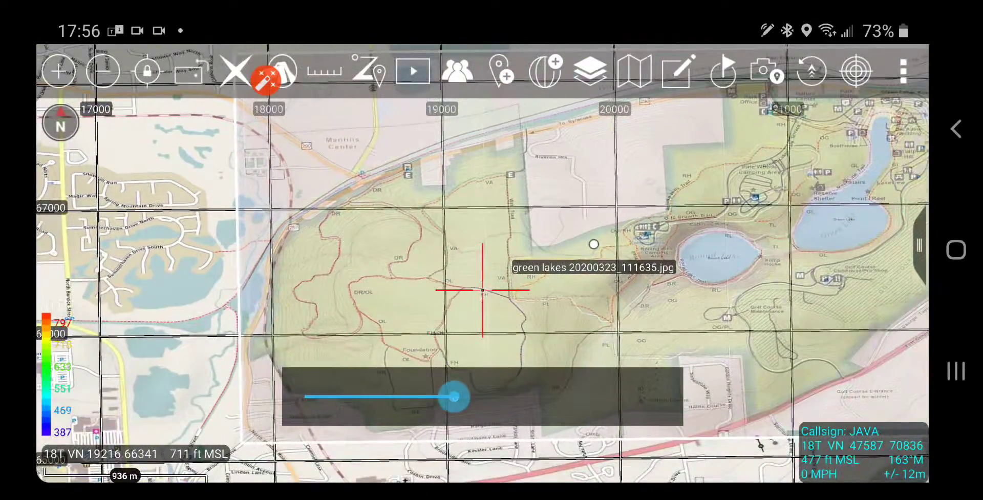
pyautogui.moveTo(456, 396)
pyautogui.mouseDown()
pyautogui.moveTo(469, 396)
pyautogui.moveTo(338, 396)
pyautogui.moveTo(559, 396)
pyautogui.mouseUp()
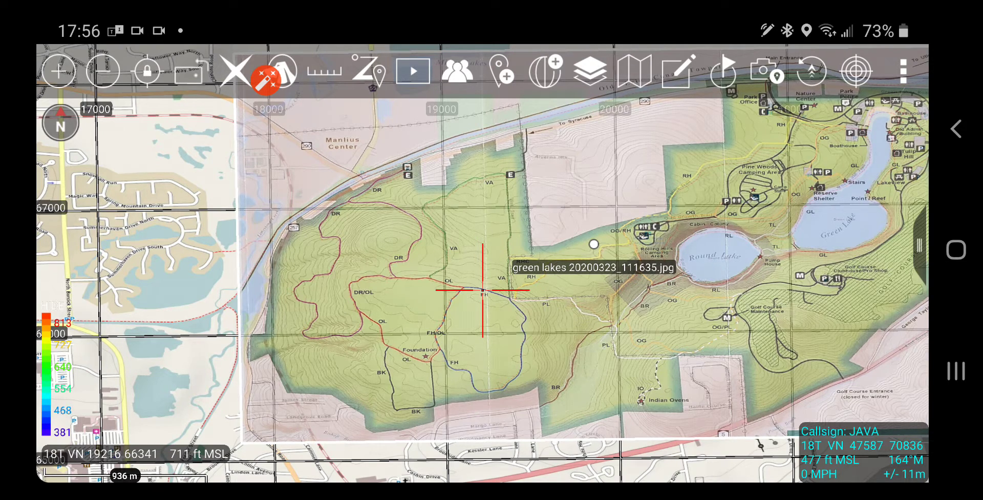
pyautogui.scroll(-5, 484, 290)
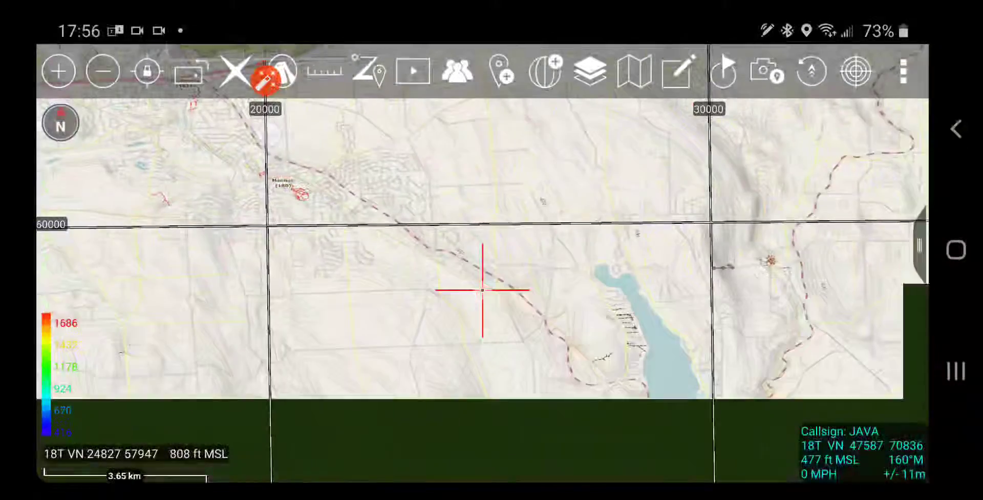
# - Pan south to the other trail map overlays and centre the red-outlined county park map
pyautogui.moveTo(484, 385); pyautogui.dragTo(484, 192)
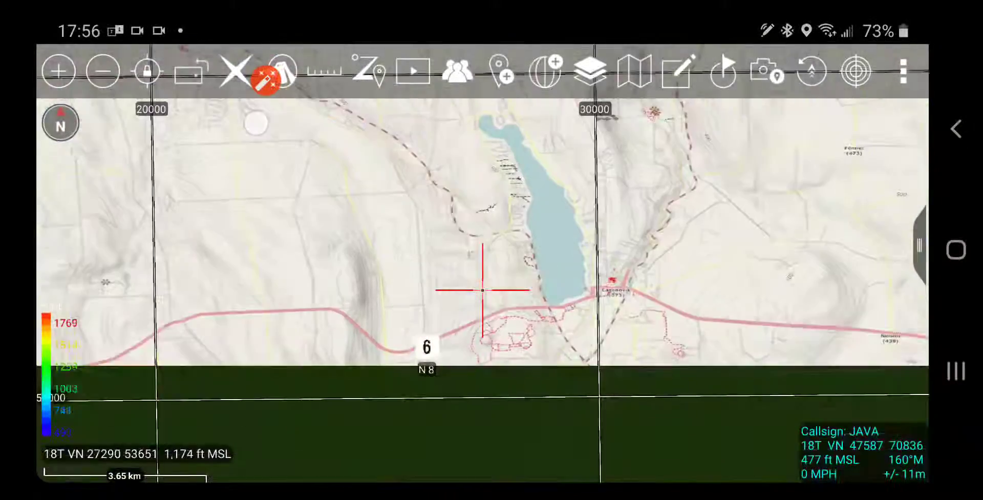
pyautogui.scroll(-2, 484, 290)
pyautogui.moveTo(361, 384); pyautogui.dragTo(311, 293)
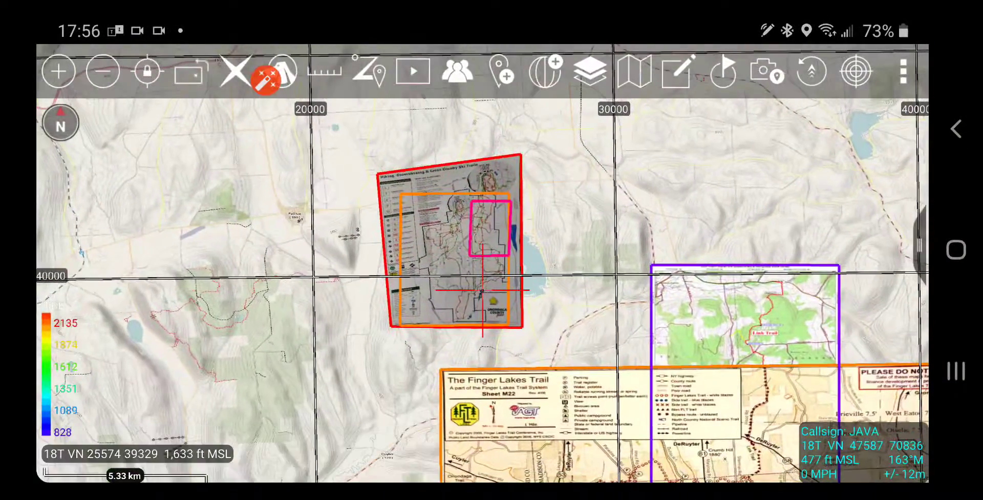
pyautogui.moveTo(361, 346); pyautogui.dragTo(292, 231)
pyautogui.scroll(8, 399, 192)
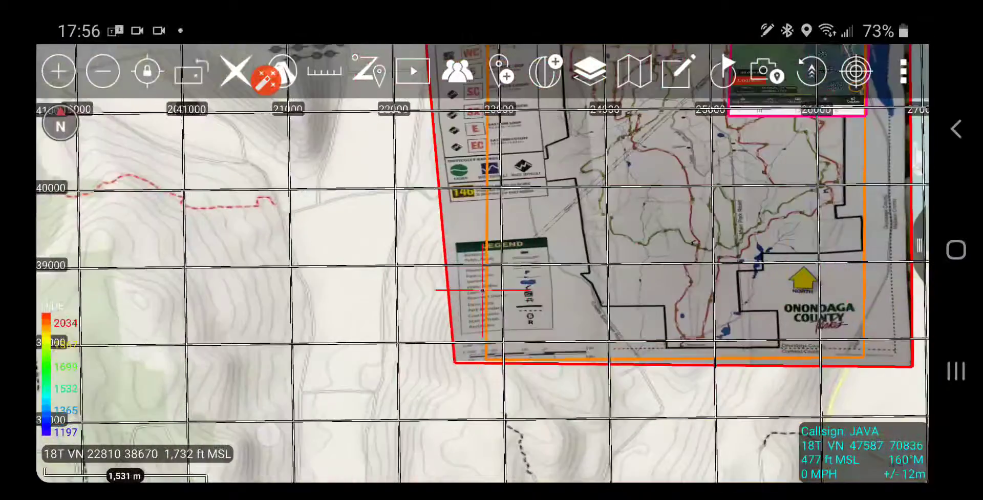
pyautogui.scroll(-3, 484, 290)
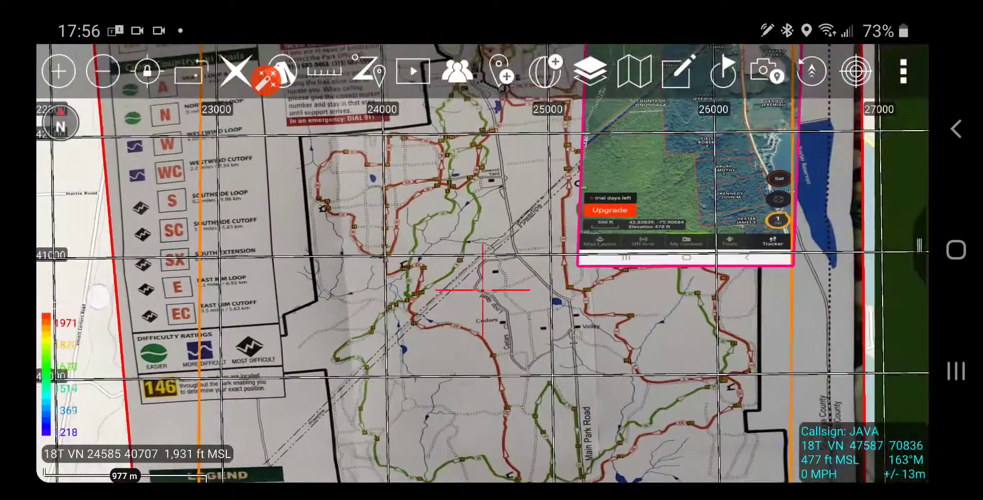